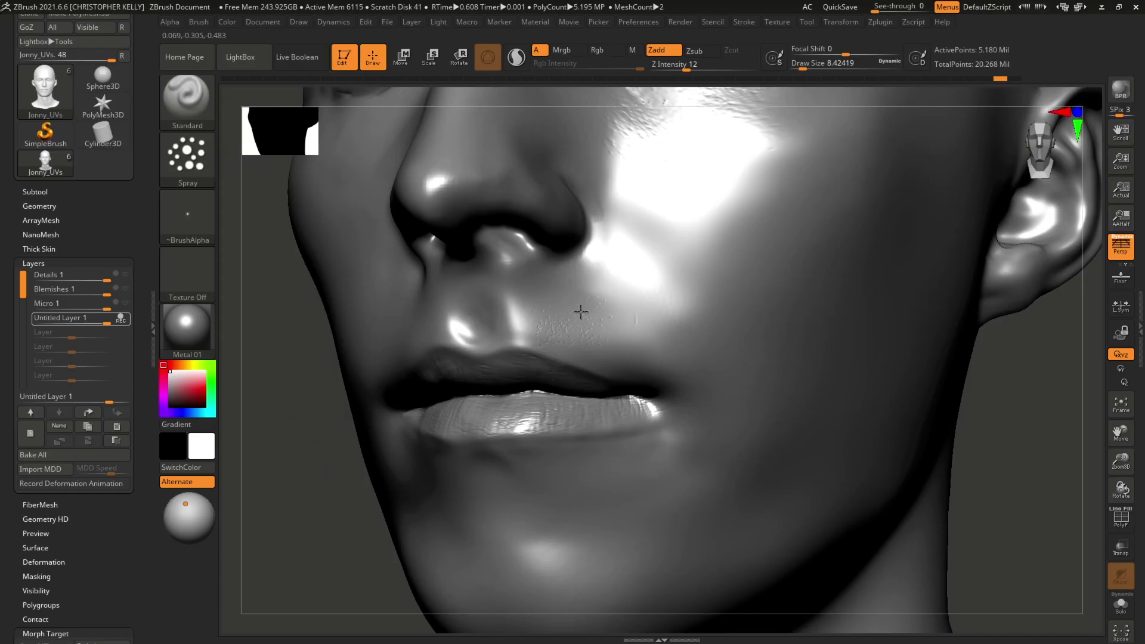
# Step: Rotate the head to bring the upper lip into view
pyautogui.moveTo(296, 423); pyautogui.dragTo(625, 378)
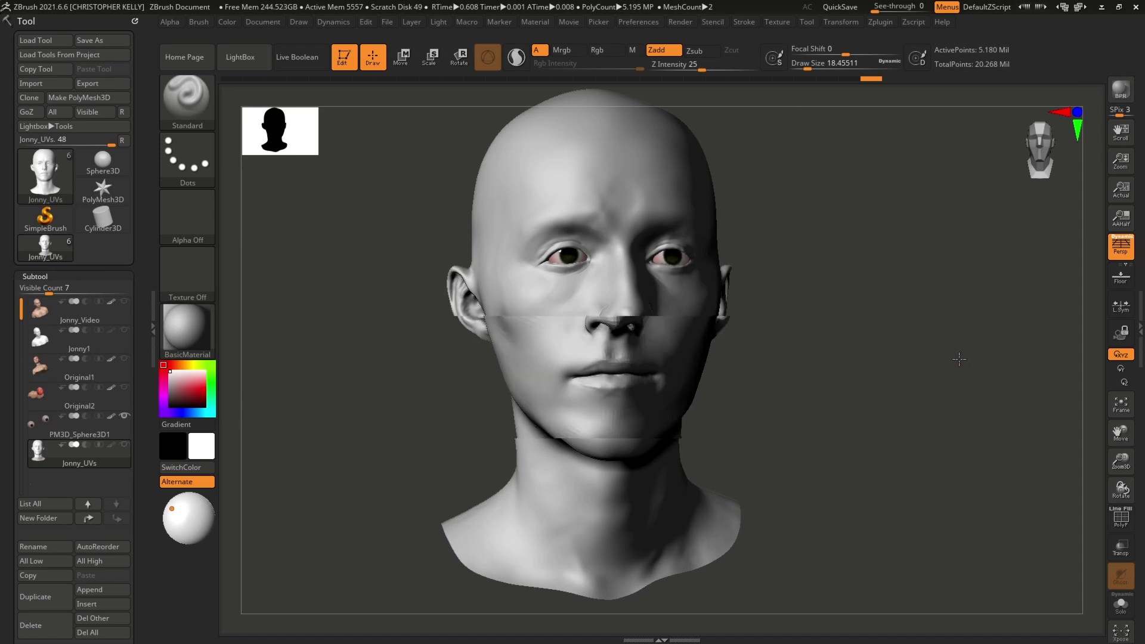
# Step: Check the head in three-quarter and front views, then show the face reference full-screen, zoomed on the eyes
pyautogui.moveTo(960, 359); pyautogui.dragTo(694, 219)
pyautogui.moveTo(464, 414); pyautogui.dragTo(510, 420)
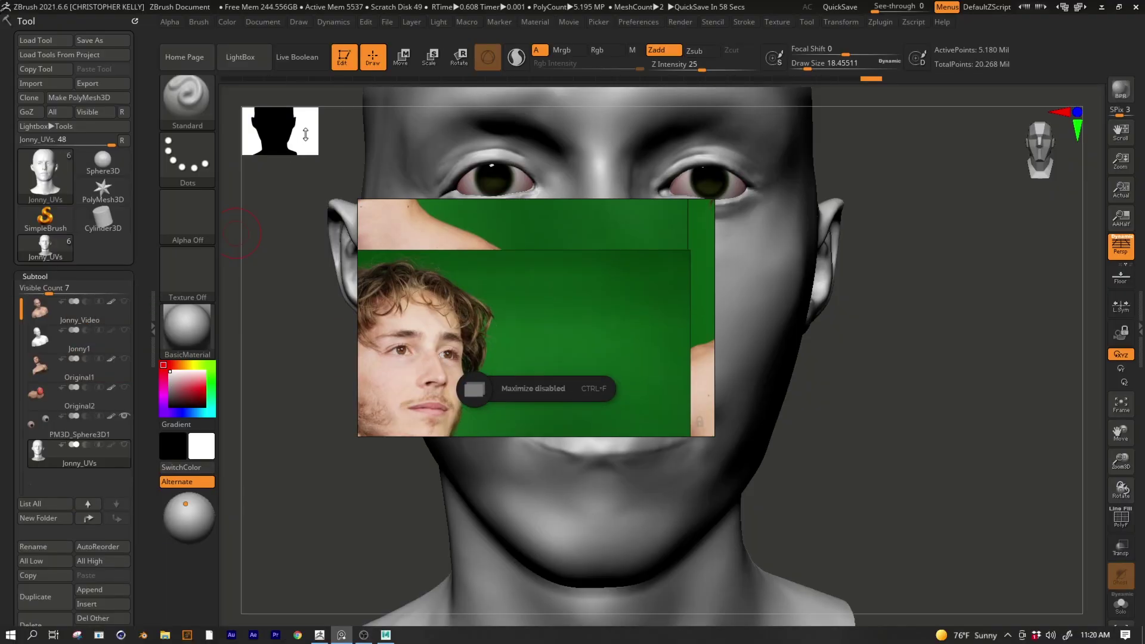
pyautogui.hotkey('ctrl', 'f')
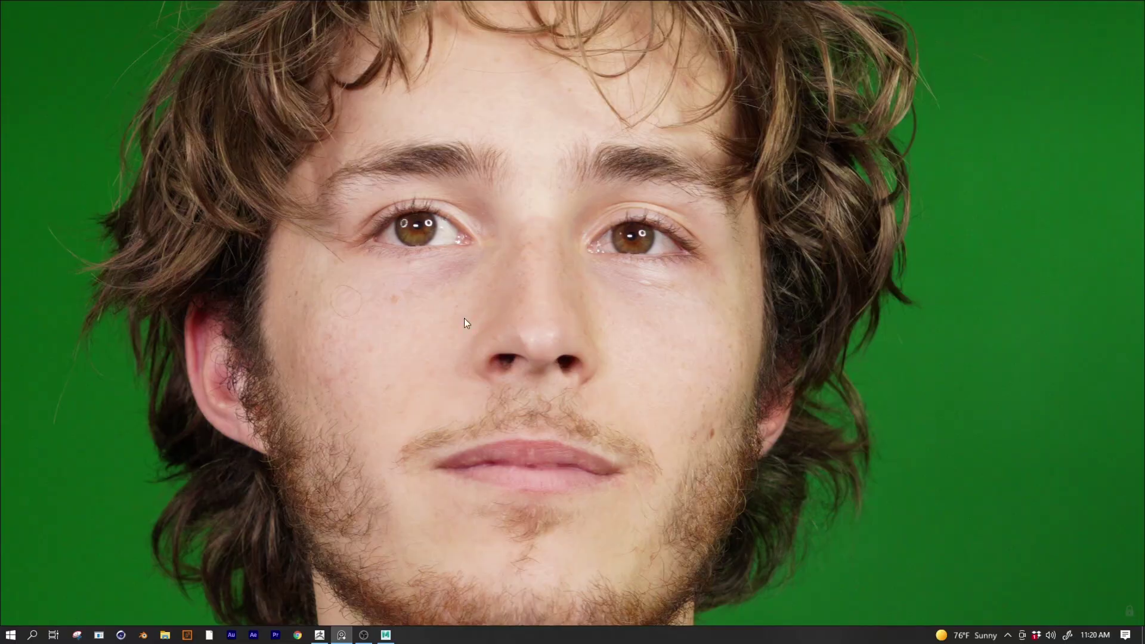
pyautogui.moveTo(464, 318); pyautogui.dragTo(512, 370)
# Step: Zoom the reference photo, then turn the head back to a near-frontal view in ZBrush
pyautogui.scroll(3, 476, 304)
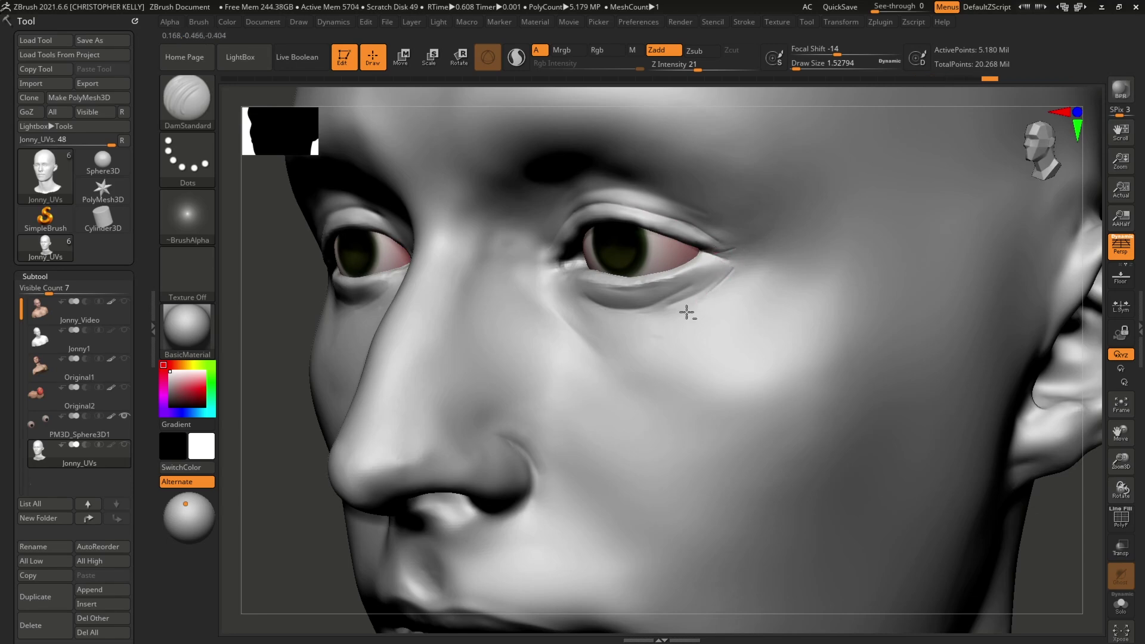
pyautogui.moveTo(314, 322); pyautogui.dragTo(959, 347)
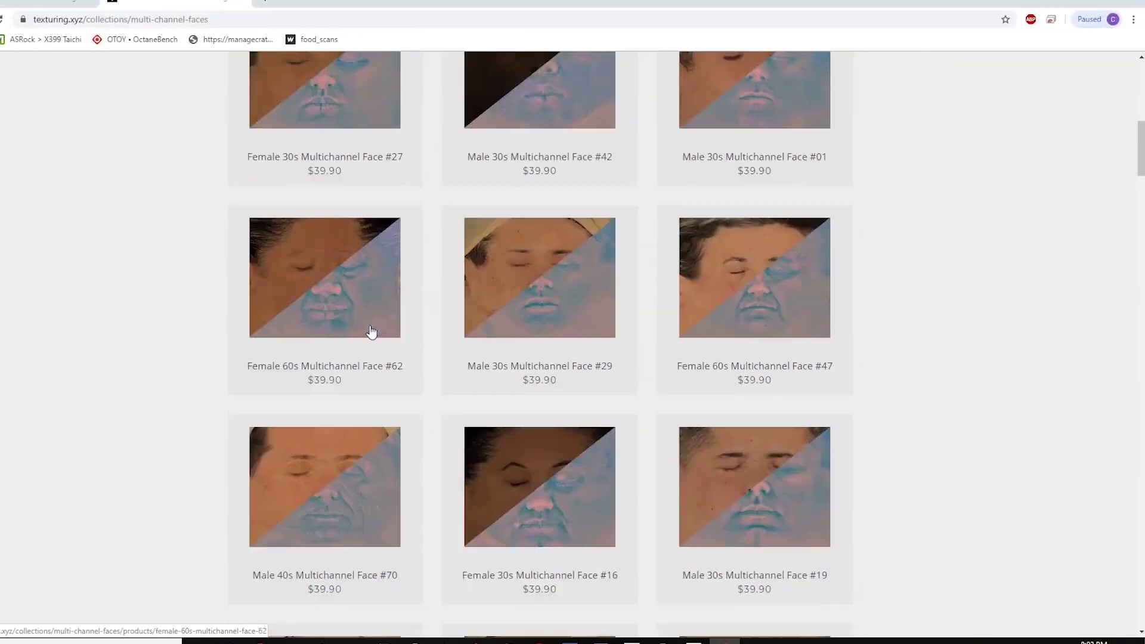
# Step: Open the Female 30s Multichannel Face #25 page from the texturing.xyz faces grid
pyautogui.click(354, 153)
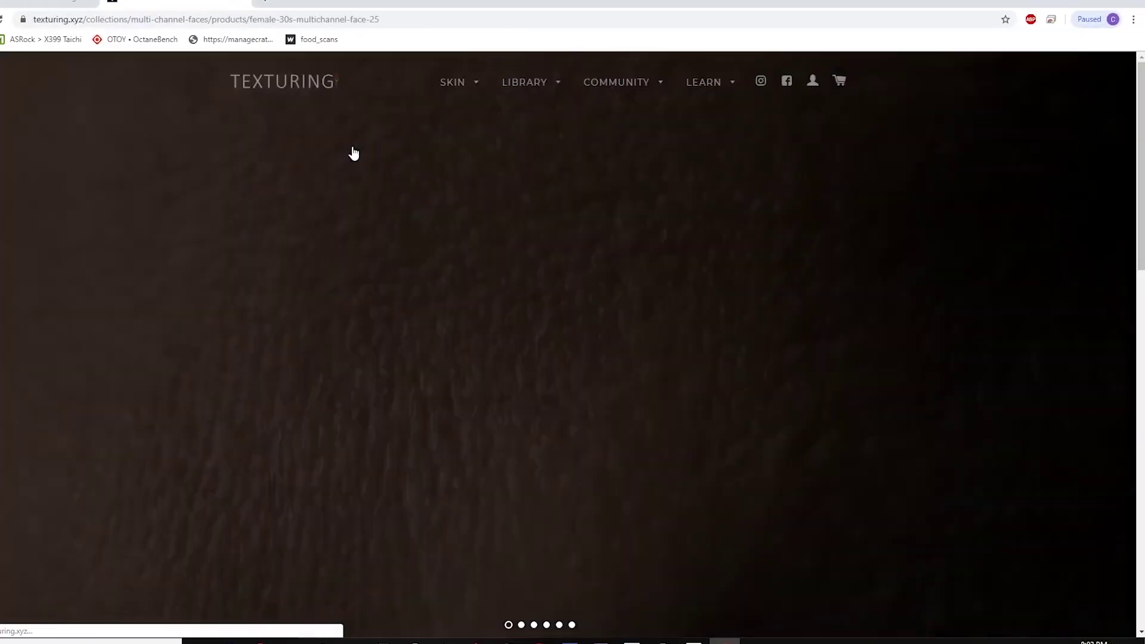
pyautogui.scroll(-10, 351, 218)
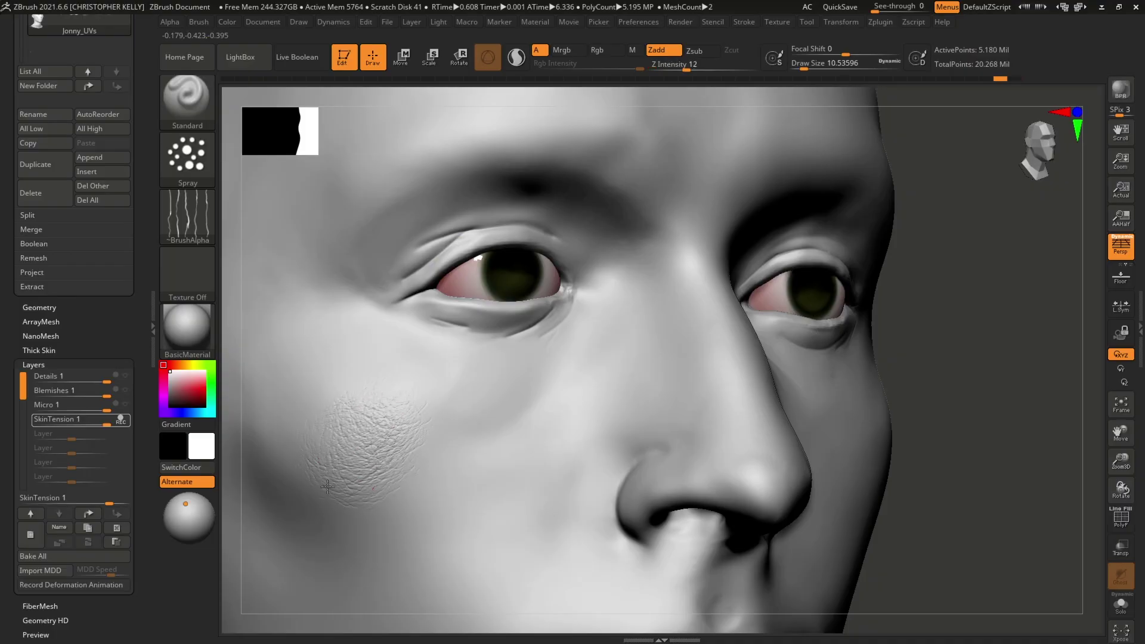
# Step: Set Alpha 40 as the brush alpha and open the Smooth brush collection in LightBox
pyautogui.click(191, 213)
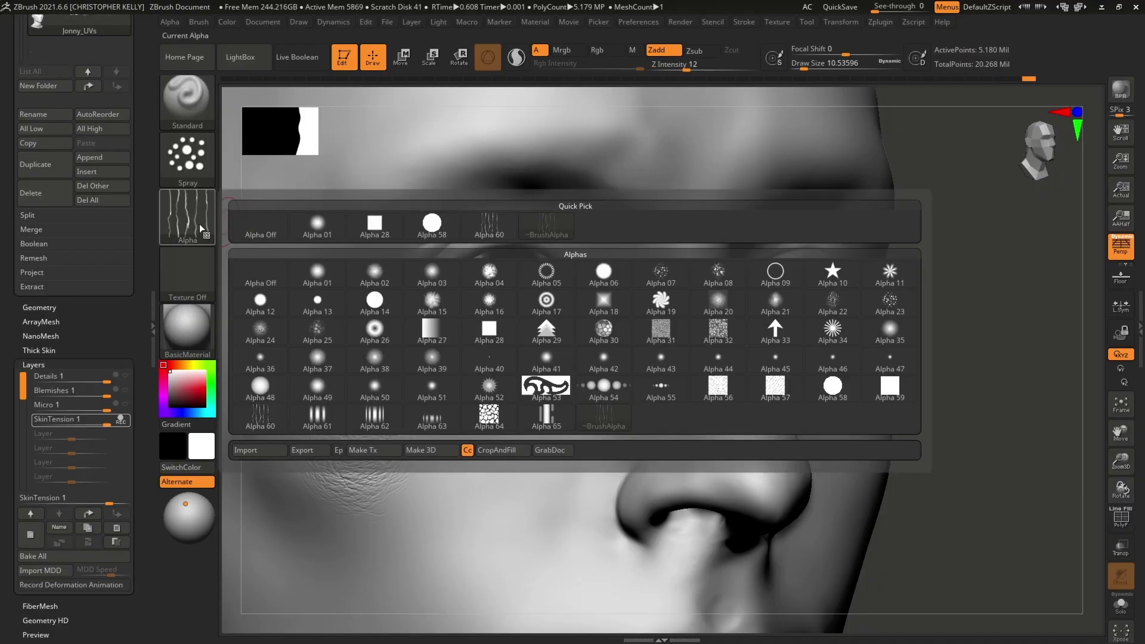
pyautogui.click(483, 355)
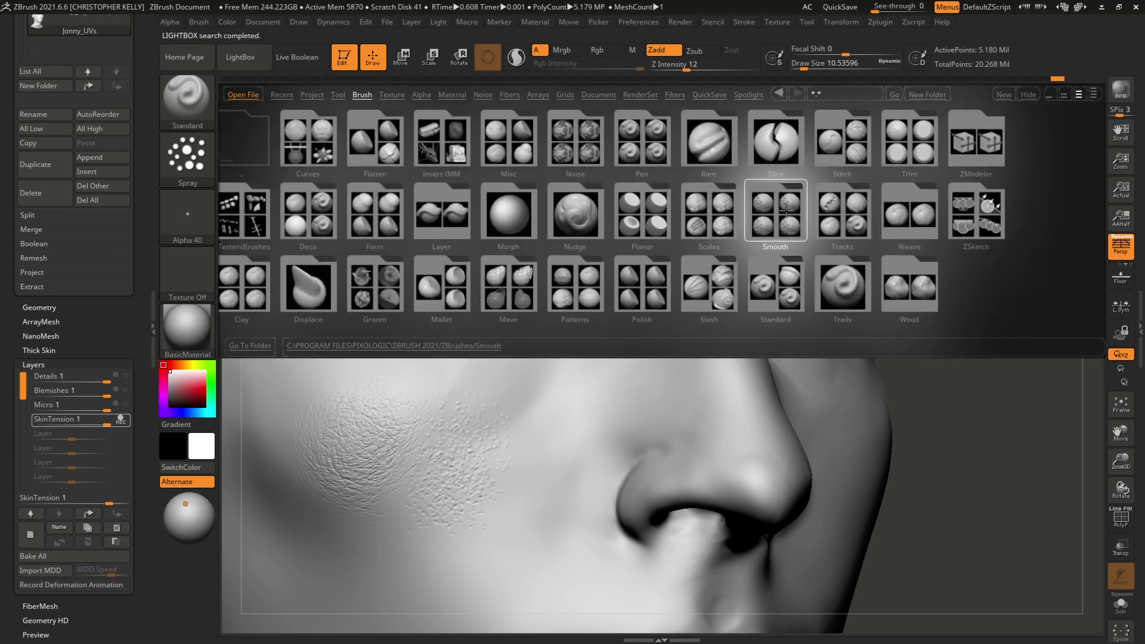
pyautogui.click(786, 208)
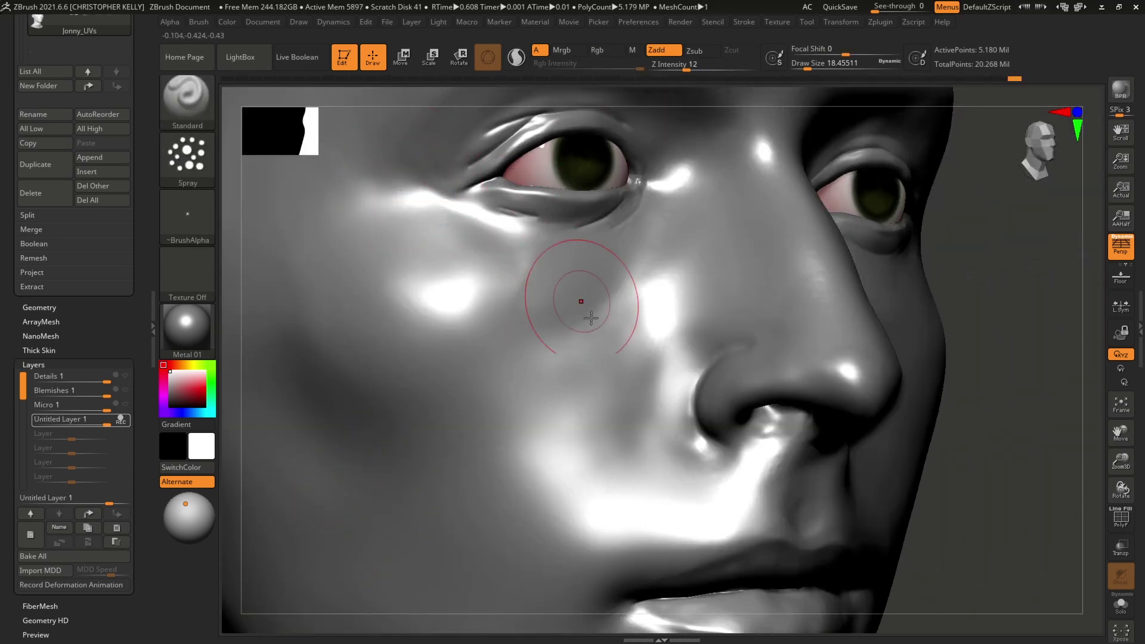
# Step: Rotate the view so the nose and lips fill the canvas
pyautogui.moveTo(1022, 536); pyautogui.dragTo(589, 349)
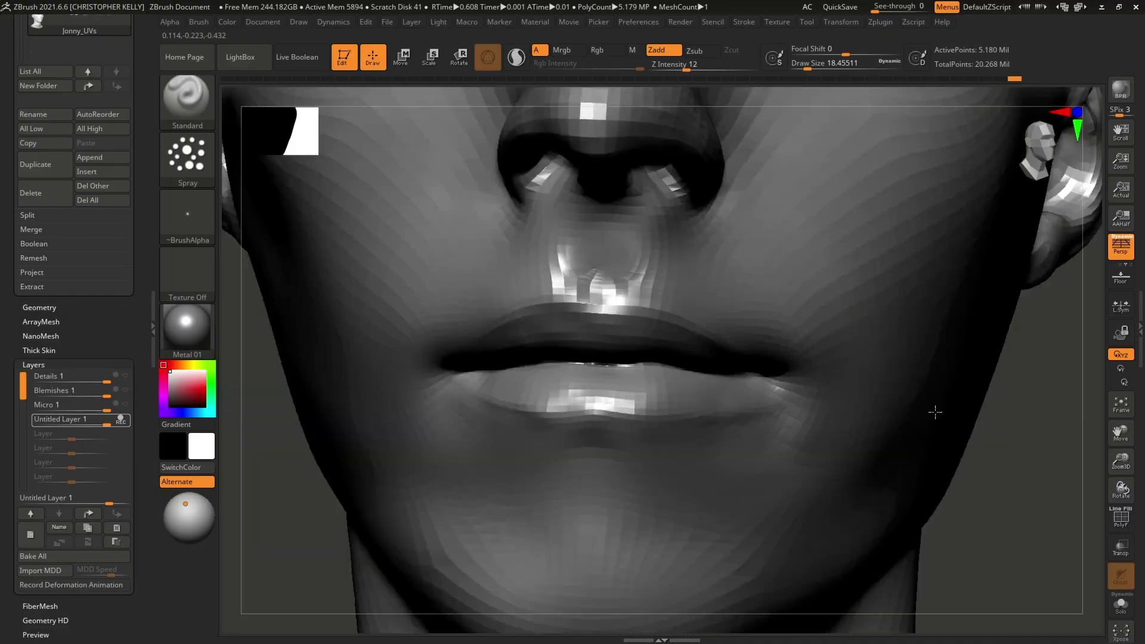
# Step: Rotate the head to a straight-on frontal view of the lips and nose
pyautogui.moveTo(935, 412); pyautogui.dragTo(833, 429)
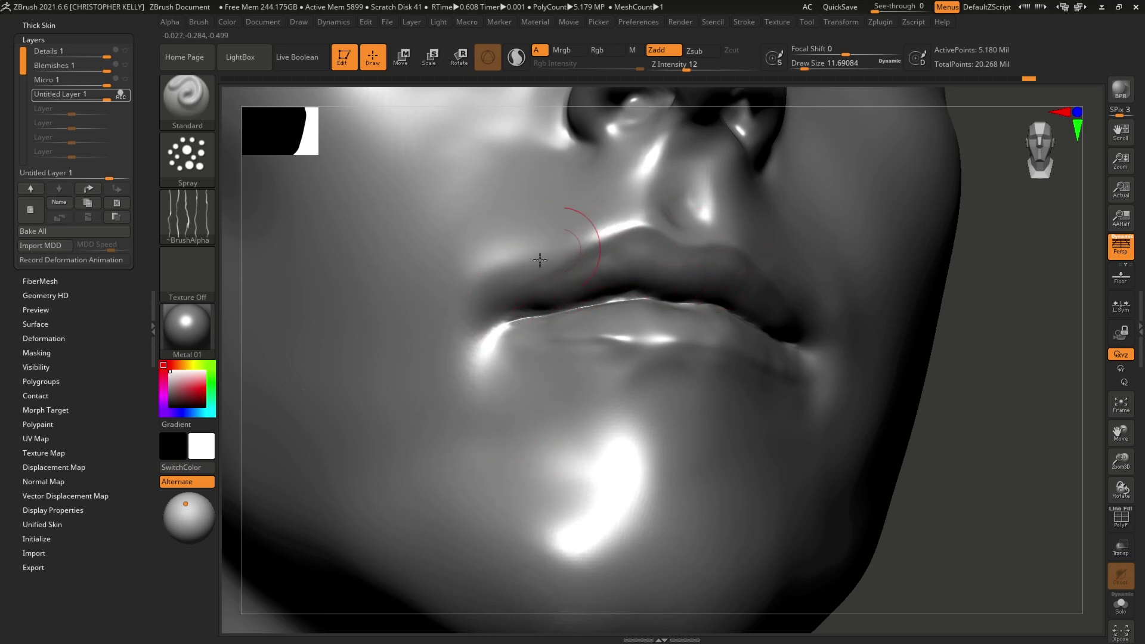
# Step: Smooth the upper lip surface and turn the view onto the upper lip
pyautogui.moveTo(511, 257)
pyautogui.keyDown('shift'); pyautogui.mouseDown()
pyautogui.moveTo(585, 215)
pyautogui.moveTo(493, 268)
pyautogui.mouseUp(); pyautogui.keyUp('shift')
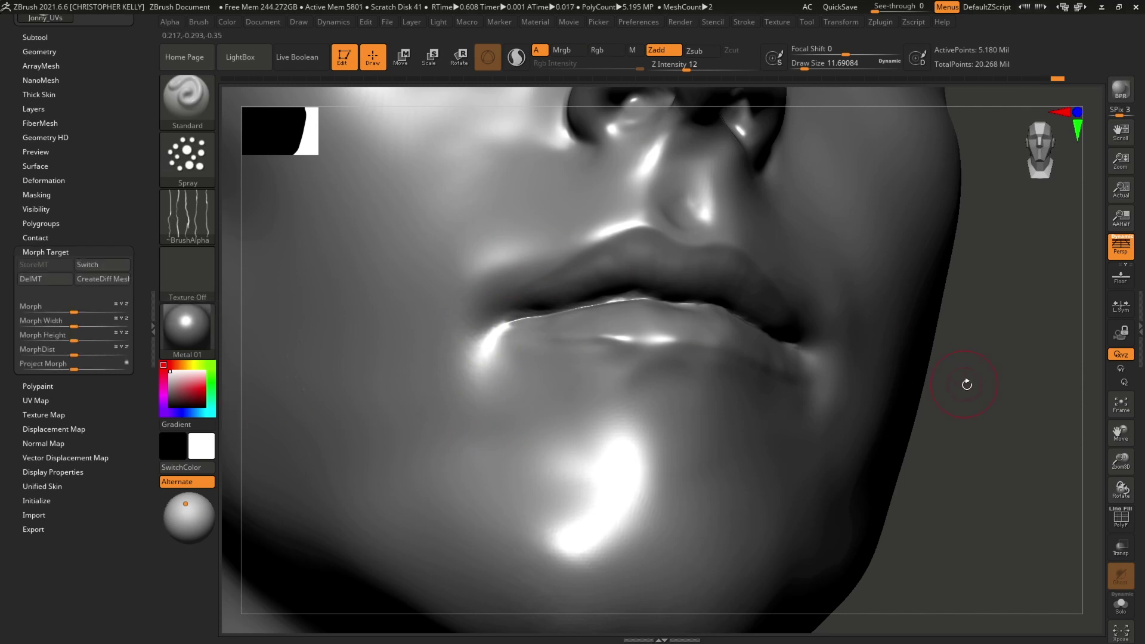
pyautogui.moveTo(967, 384); pyautogui.dragTo(553, 282)
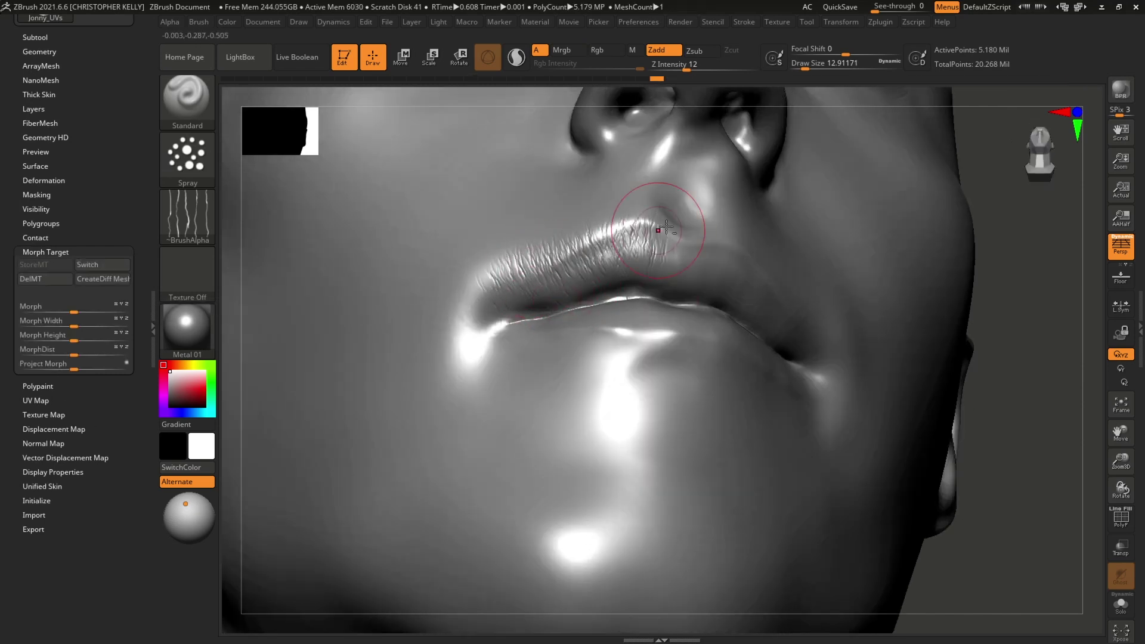
pyautogui.moveTo(1007, 383); pyautogui.dragTo(746, 229)
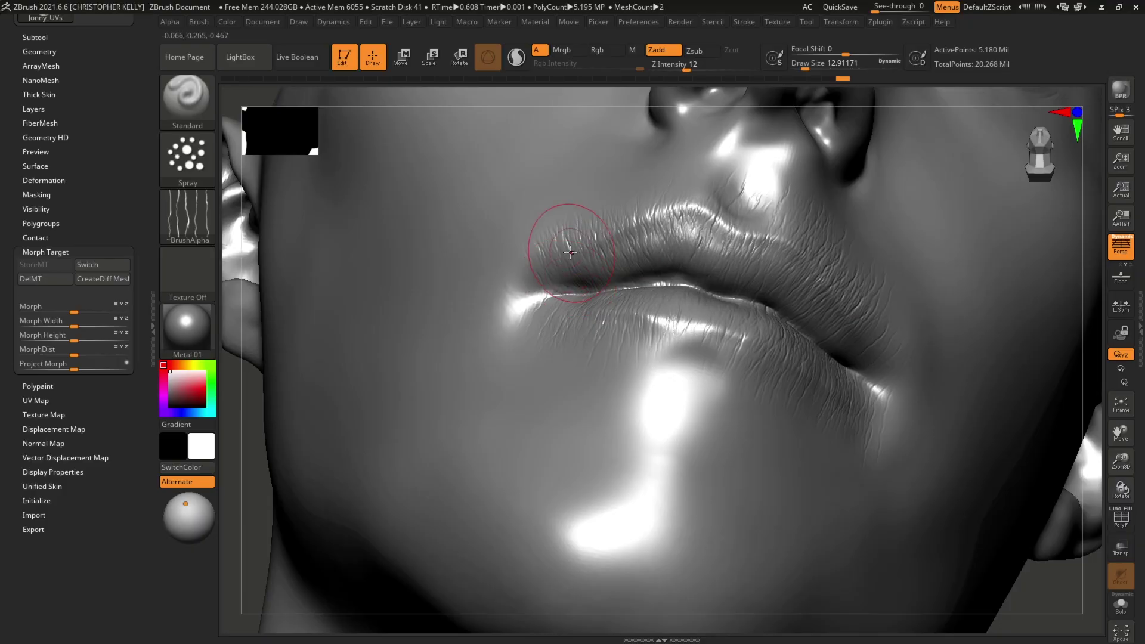
# Step: Switch to the Morph brush and turn the lips to a straight frontal view
pyautogui.click(197, 95)
pyautogui.press('m')
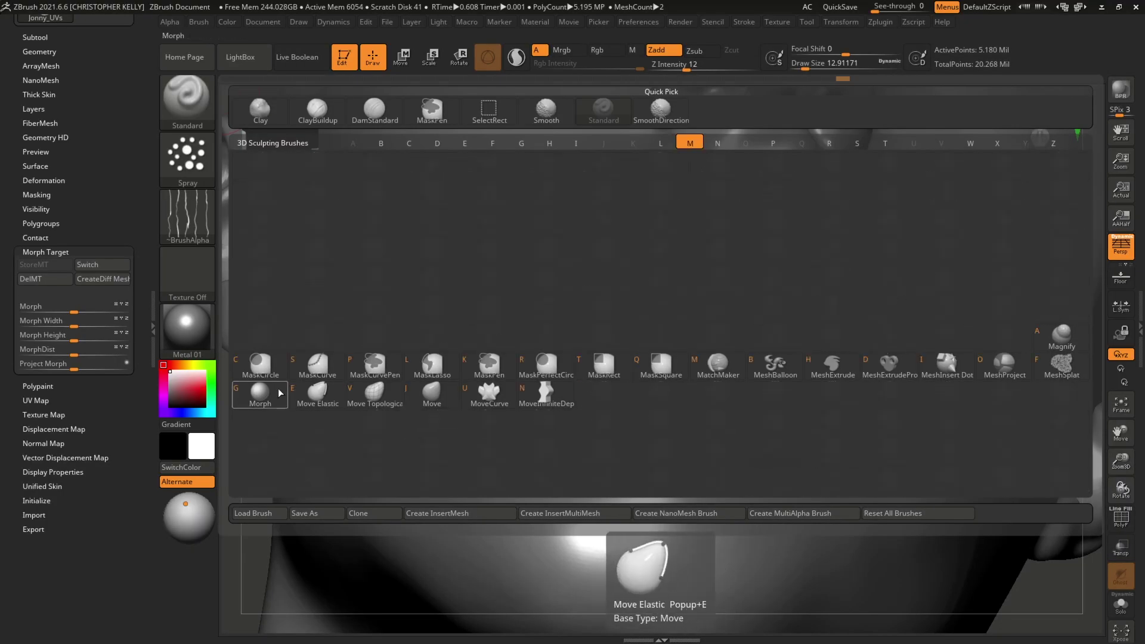
pyautogui.click(269, 388)
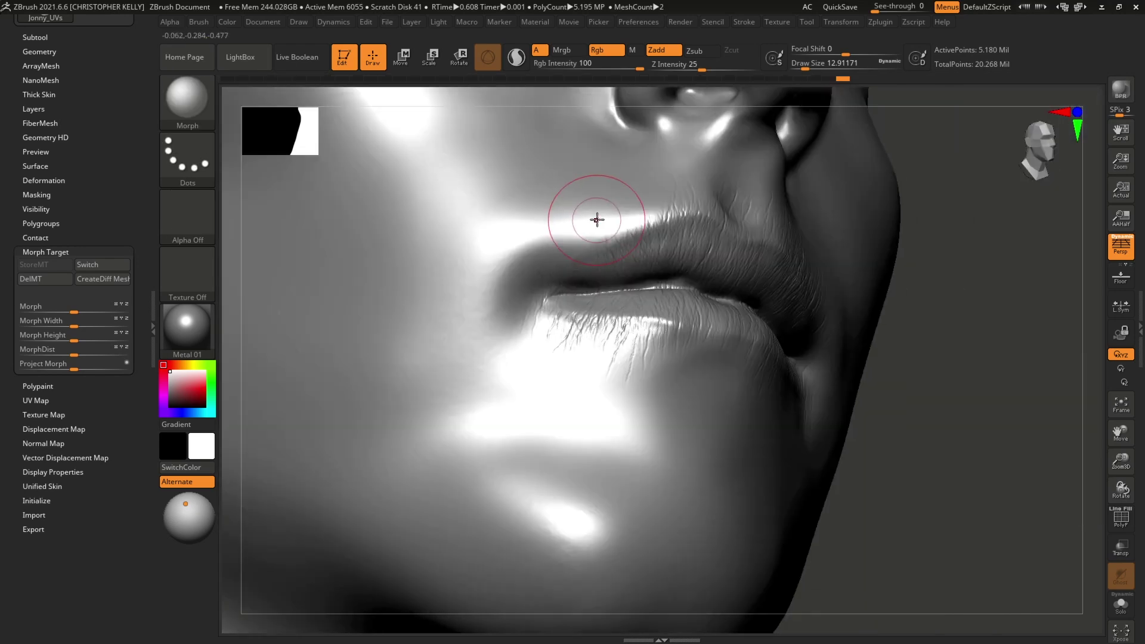
pyautogui.moveTo(655, 209); pyautogui.dragTo(645, 225, button='right')
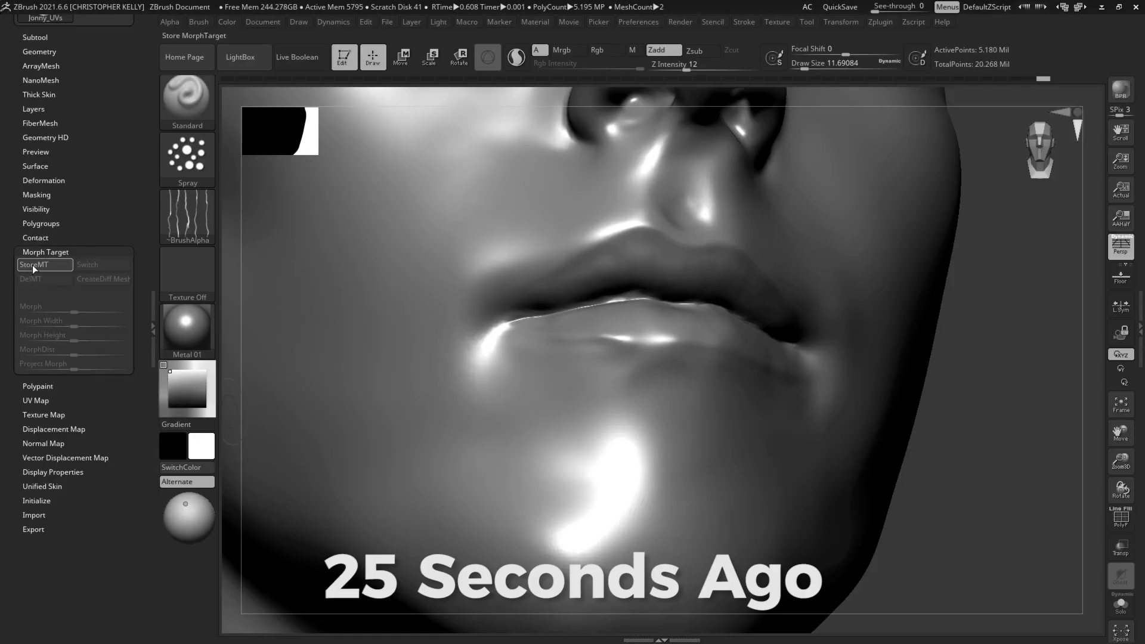
# Step: Store the current lip shape as a morph target with StoreMT
pyautogui.click(41, 266)
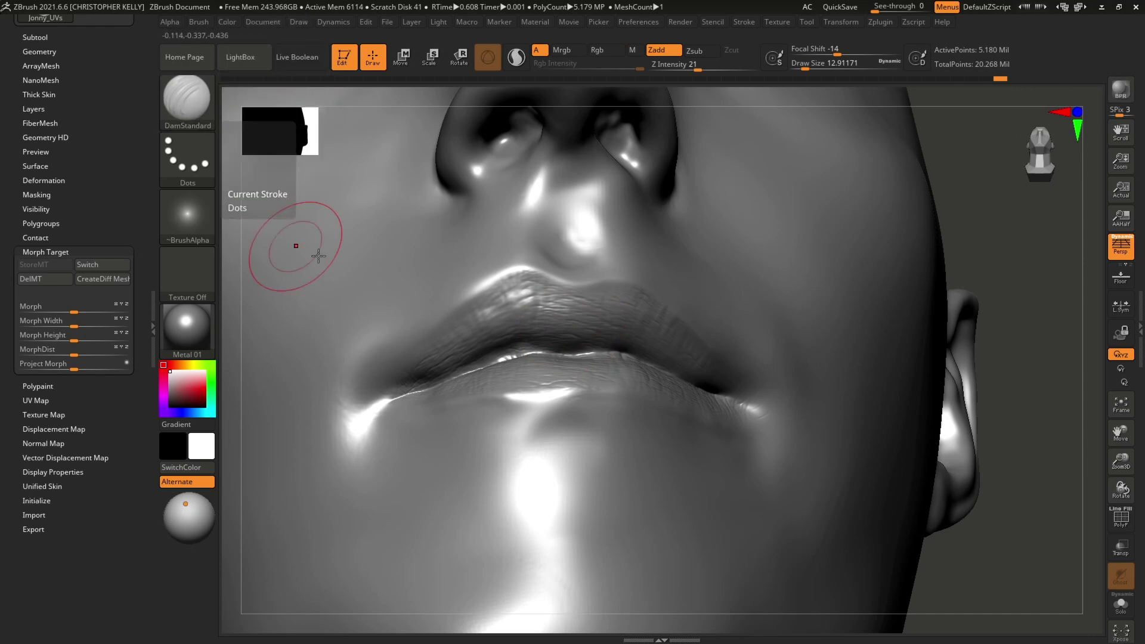
# Step: Shrink the brush for finer lip creases, then switch to the Standard brush
pyautogui.press('[')
pyautogui.press('[')
pyautogui.press('[')
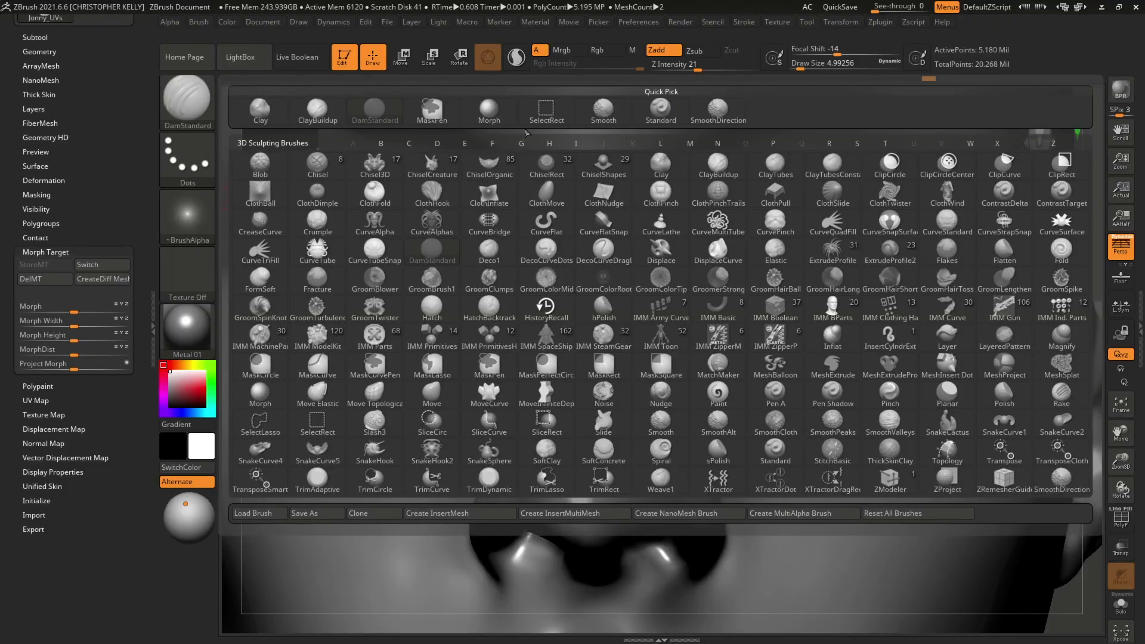
pyautogui.click(661, 110)
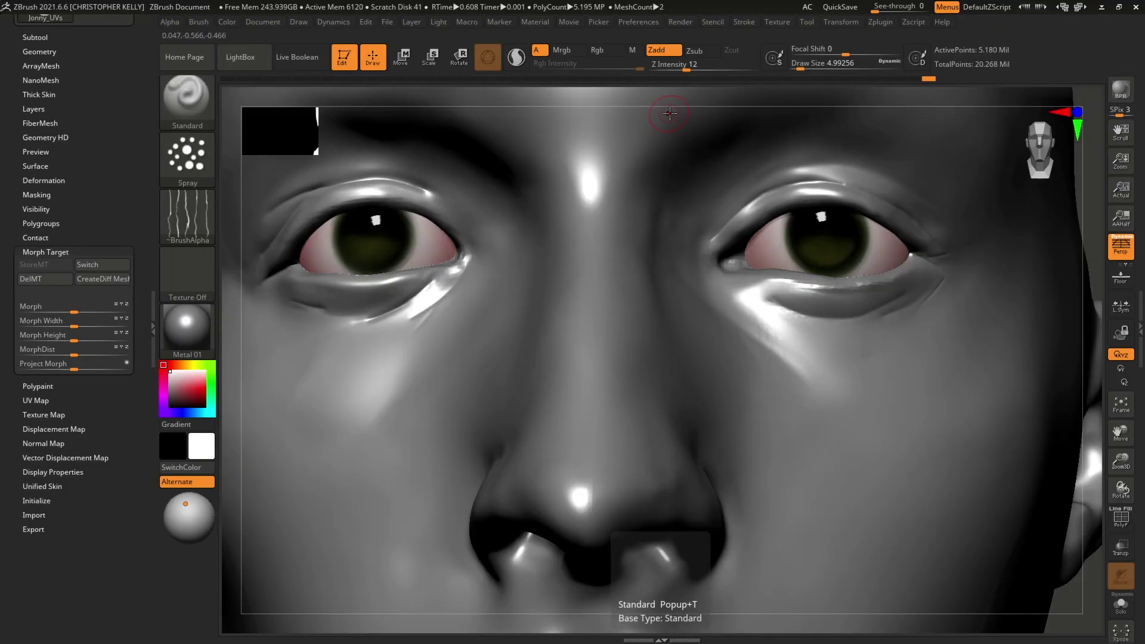
# Step: Set the brush alpha to Alpha 40 for spraying pores under the eye
pyautogui.click(194, 210)
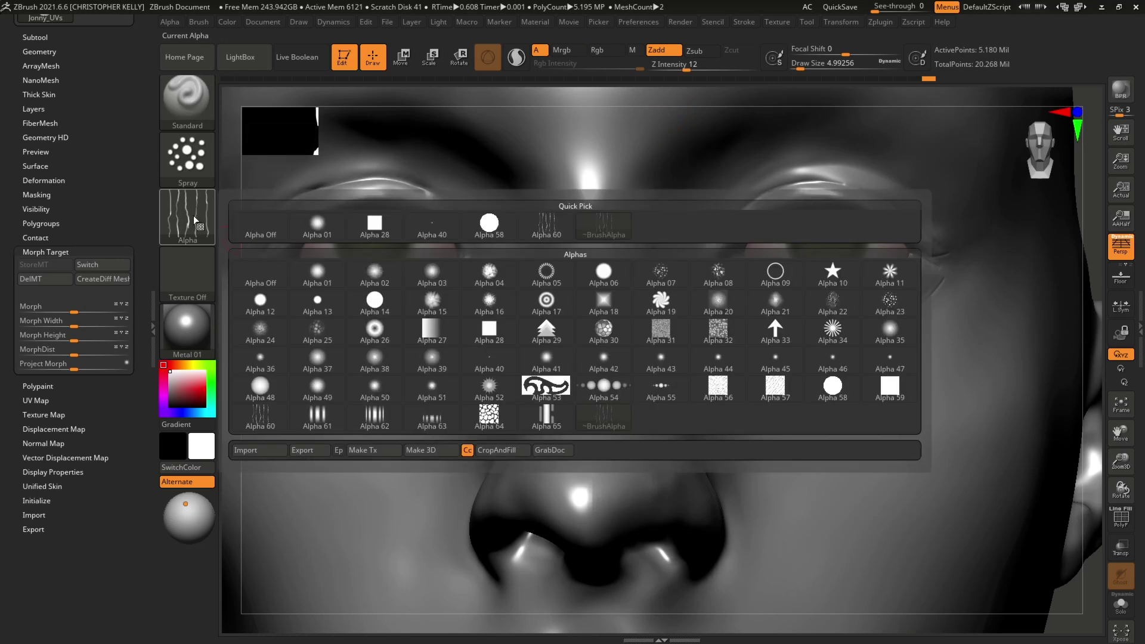
pyautogui.click(432, 225)
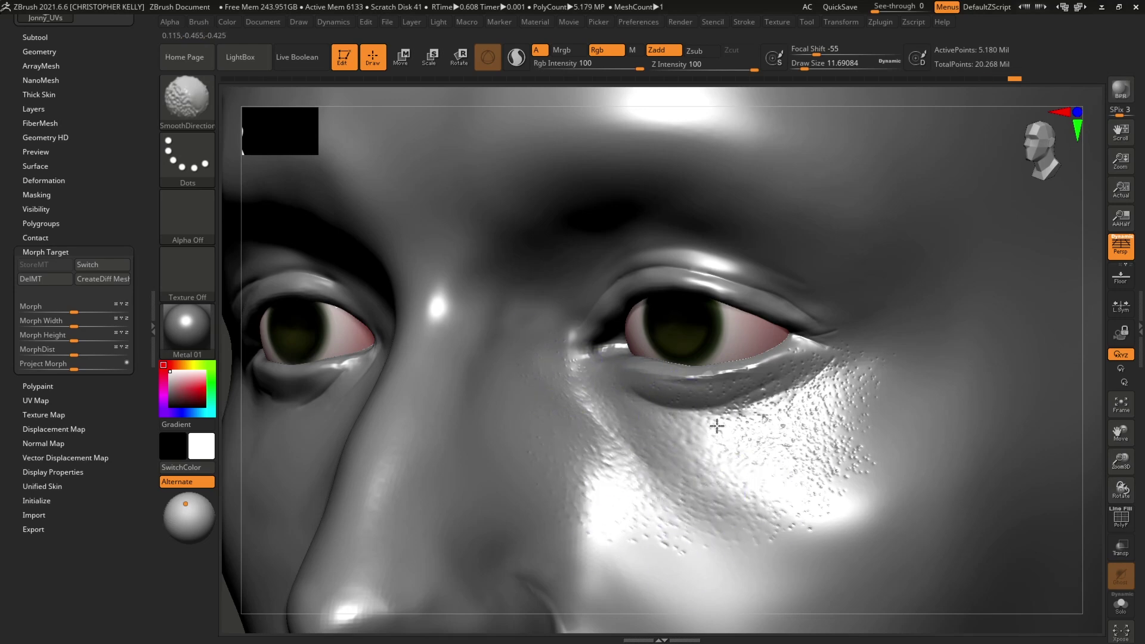
# Step: Soften the under-eye pores with an enlarged Shift-SmoothDirectional brush, then load Standard
pyautogui.press('shift')
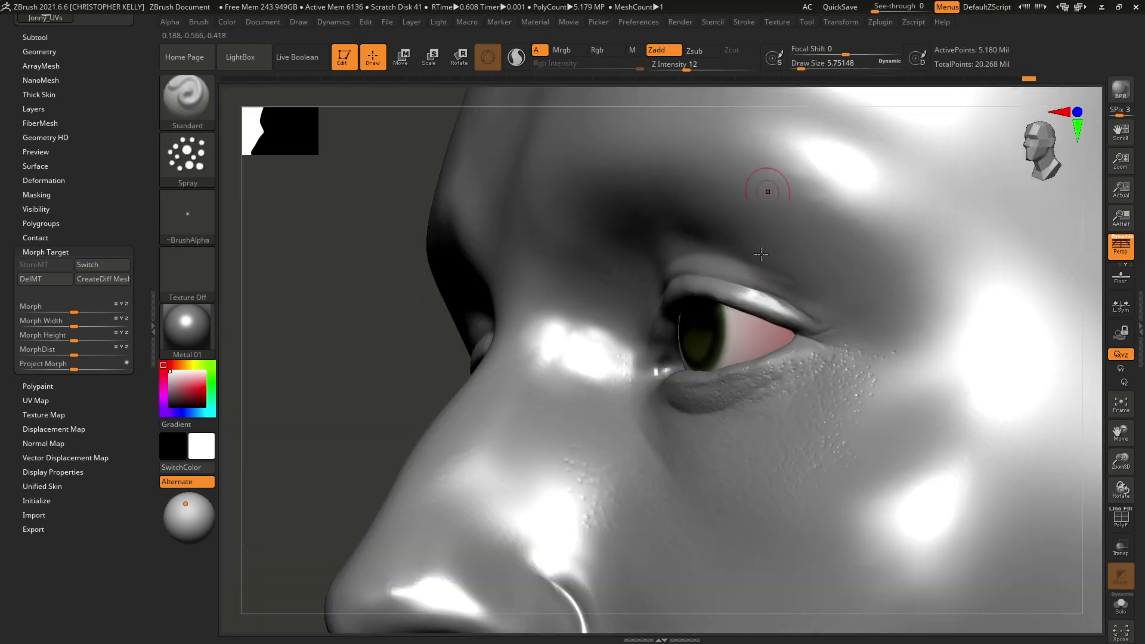
pyautogui.press('shift')
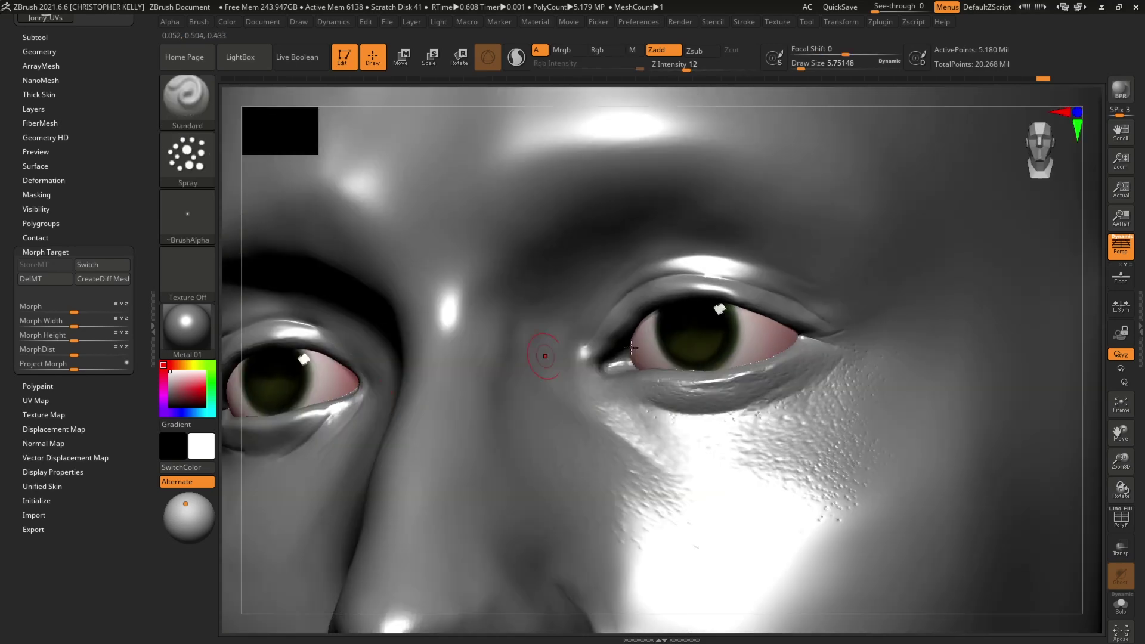
pyautogui.press('shift')
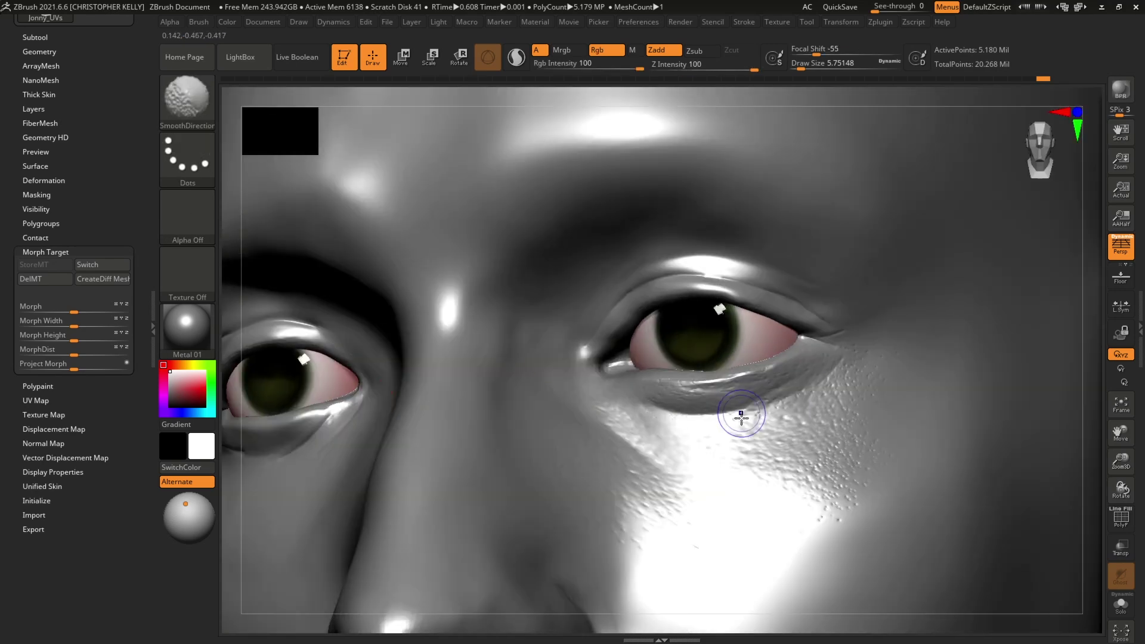
pyautogui.press(']')
pyautogui.press('shift')
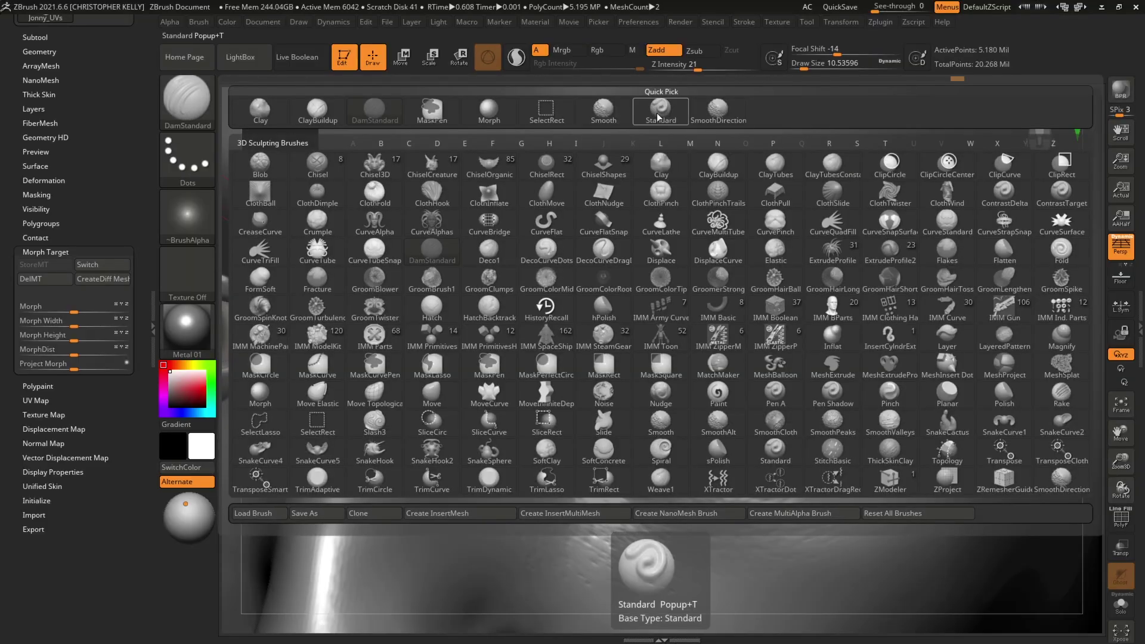
pyautogui.click(657, 113)
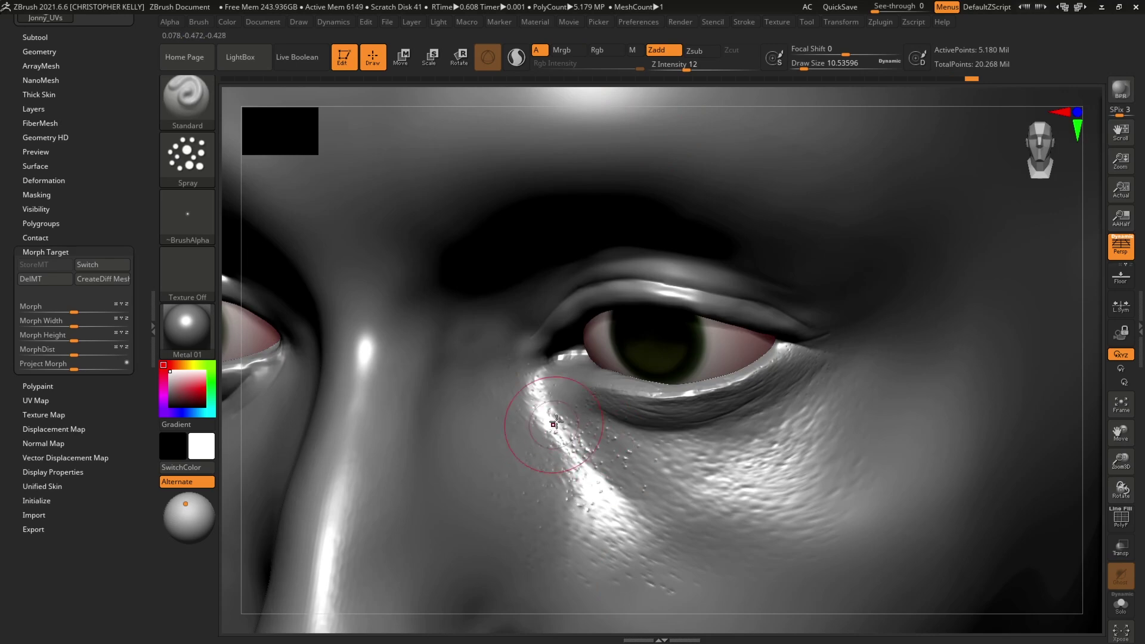
# Step: Streak the cheek pores along the skin's flow with SmoothDirectional
pyautogui.press('shift')
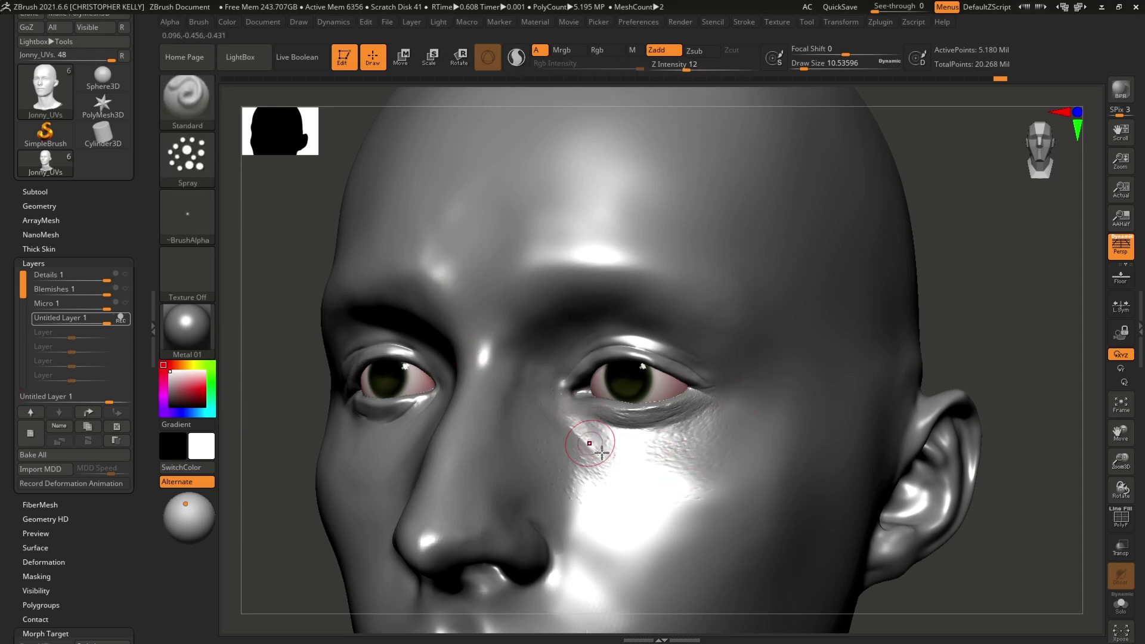
# Step: Load the ContrastTarget brush and shrink its Draw Size for the lower-eyelid creases
pyautogui.click(180, 124)
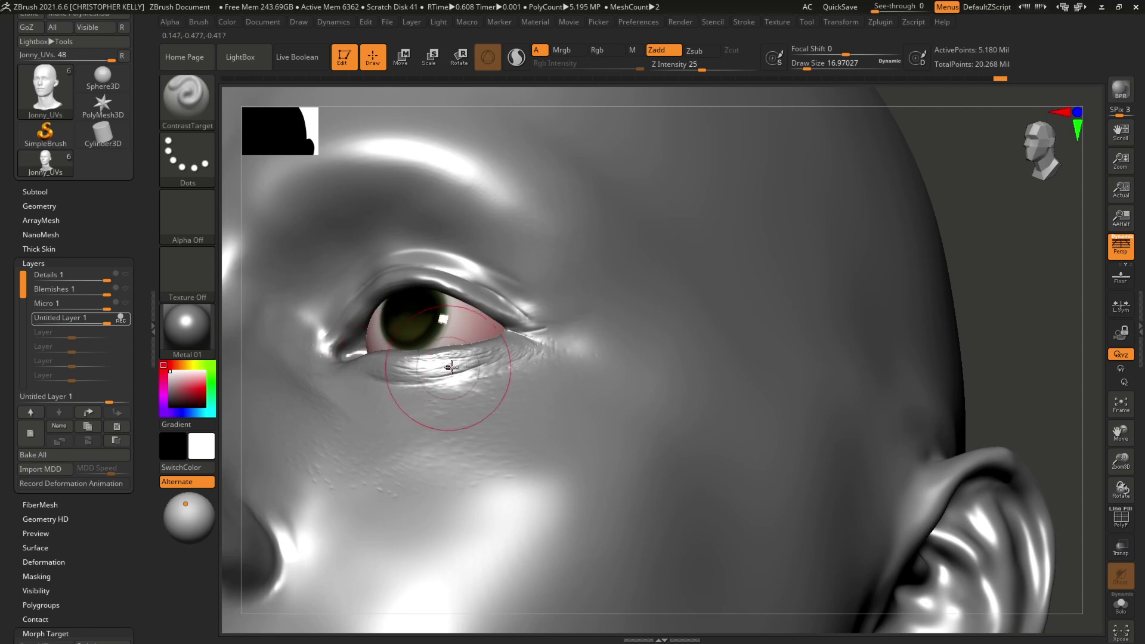
pyautogui.press('[')
pyautogui.press('[')
pyautogui.press('[')
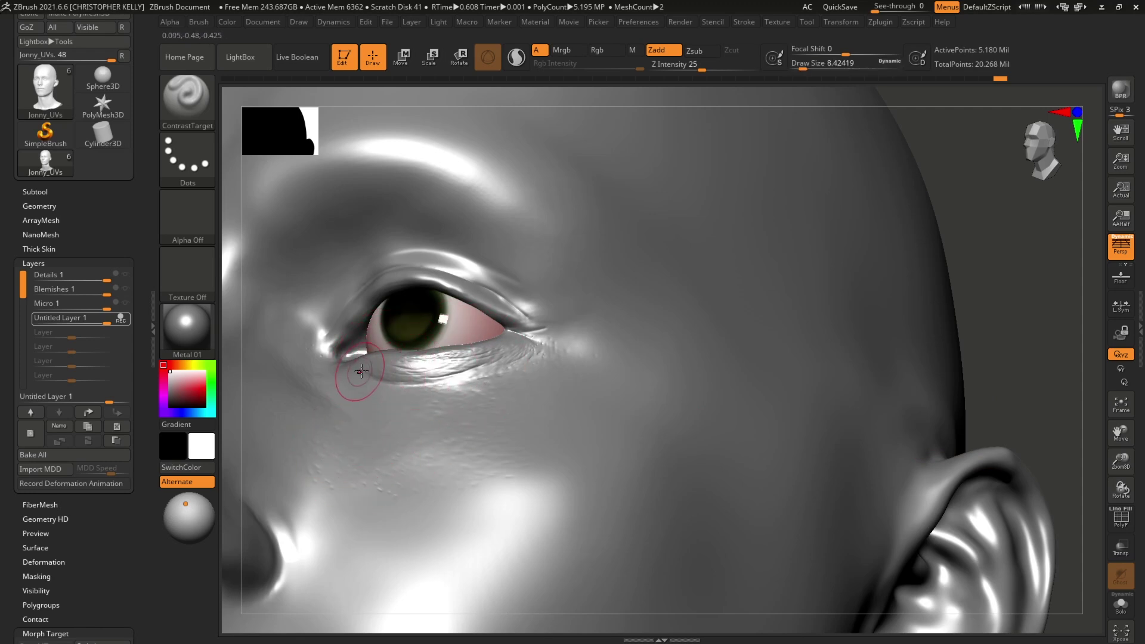